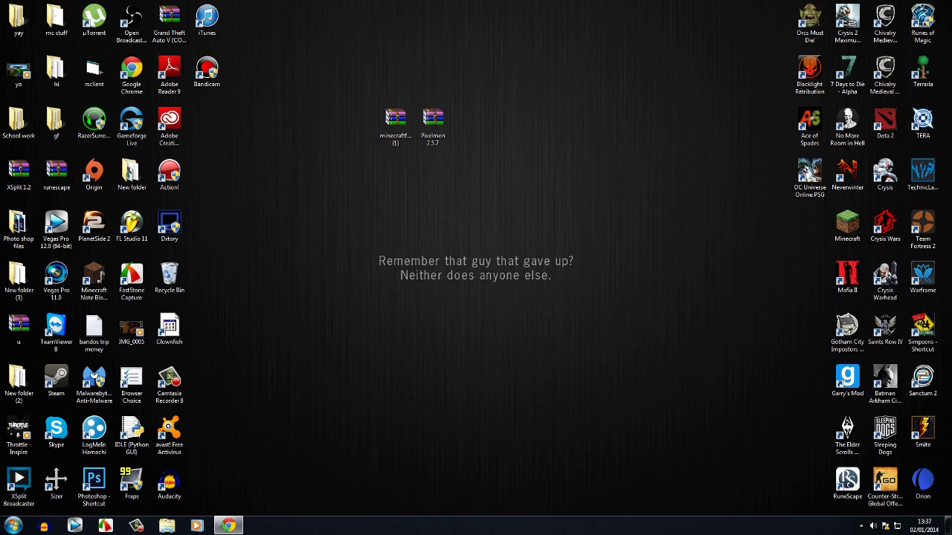
Move the Forge installer and Pixelmon 2.5.7 archives together to another free spot on the desktop.
{"action": "left_click_drag", "start_coordinate": [587, 245], "coordinate": [315, 79]}
{"action": "left_click_drag", "start_coordinate": [394, 121], "coordinate": [320, 173]}
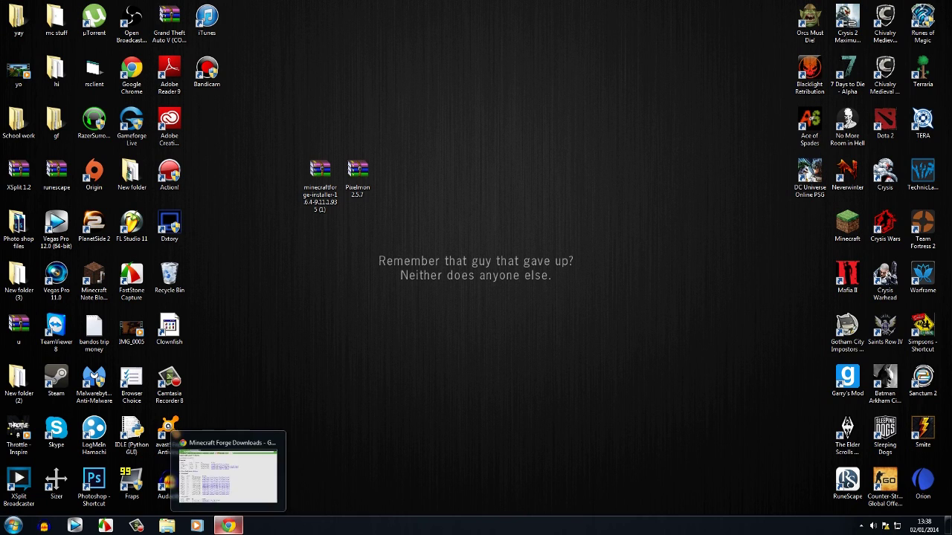
Switch to Chrome and examine the 1.7.2 and 1.6.4 installer listings on the Minecraft Forge downloads page.
{"action": "left_click", "coordinate": [229, 525]}
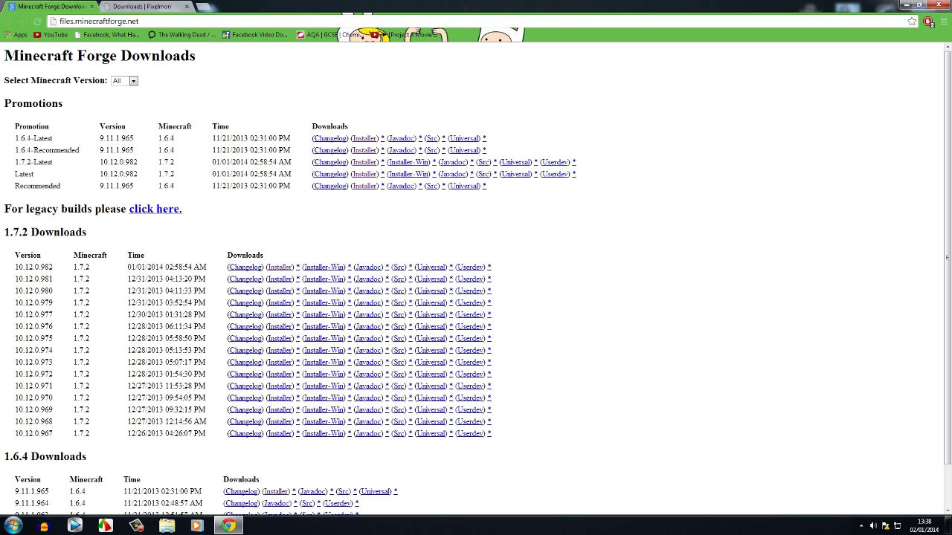
{"action": "left_click_drag", "start_coordinate": [5, 232], "coordinate": [40, 233]}
{"action": "left_click", "coordinate": [43, 234]}
{"action": "scroll", "coordinate": [476, 283], "scroll_direction": "down", "scroll_amount": 2}
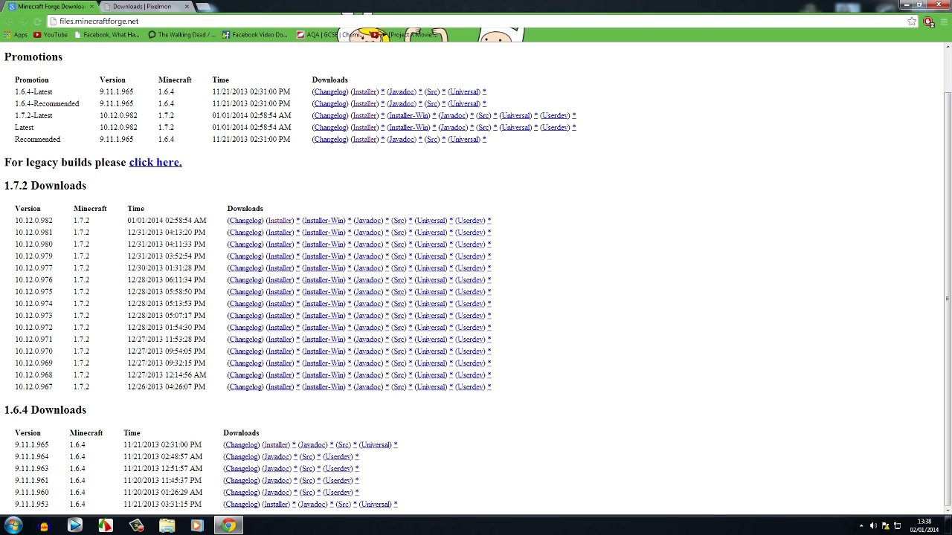
{"action": "left_click_drag", "start_coordinate": [9, 410], "coordinate": [69, 411]}
{"action": "left_click", "coordinate": [70, 413]}
{"action": "left_click_drag", "start_coordinate": [15, 445], "coordinate": [214, 456]}
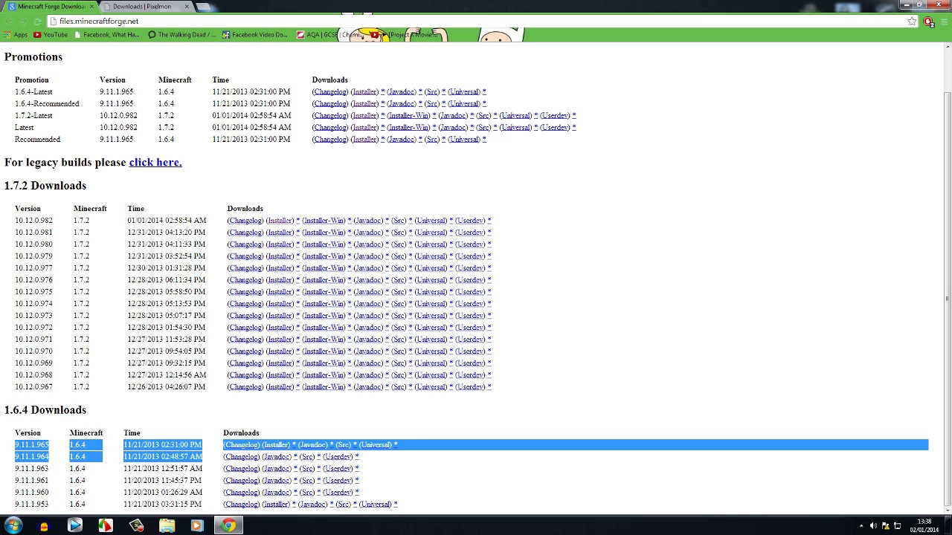
{"action": "left_click", "coordinate": [276, 450]}
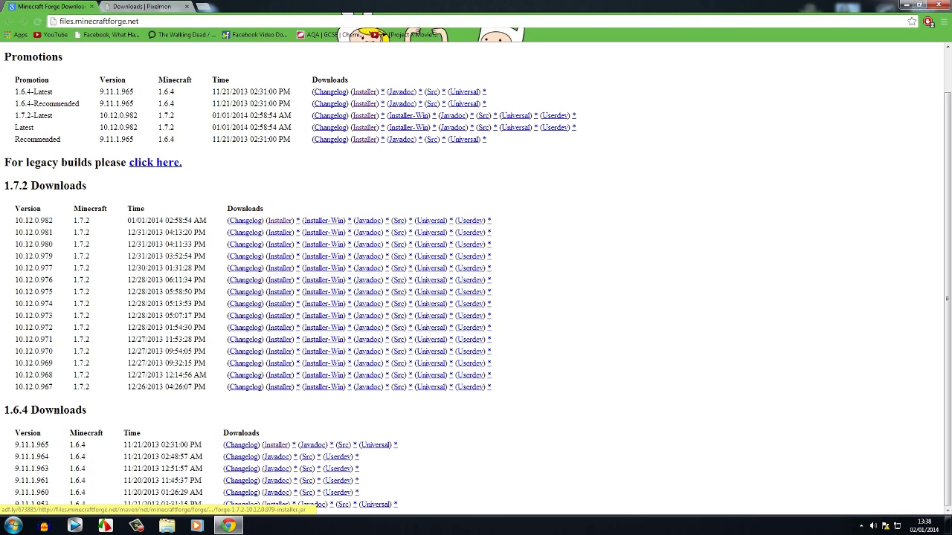
Review the Pixelmon 2.5.7 download links and Forge requirement on the Pixelmon downloads page, and minimise the browser.
{"action": "left_click", "coordinate": [155, 7]}
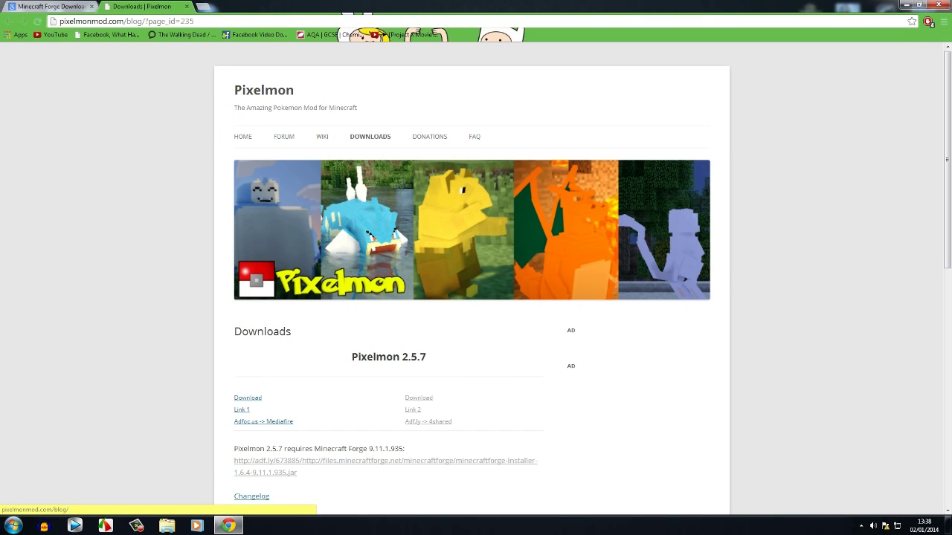
{"action": "scroll", "coordinate": [471, 282], "scroll_direction": "down", "scroll_amount": 1}
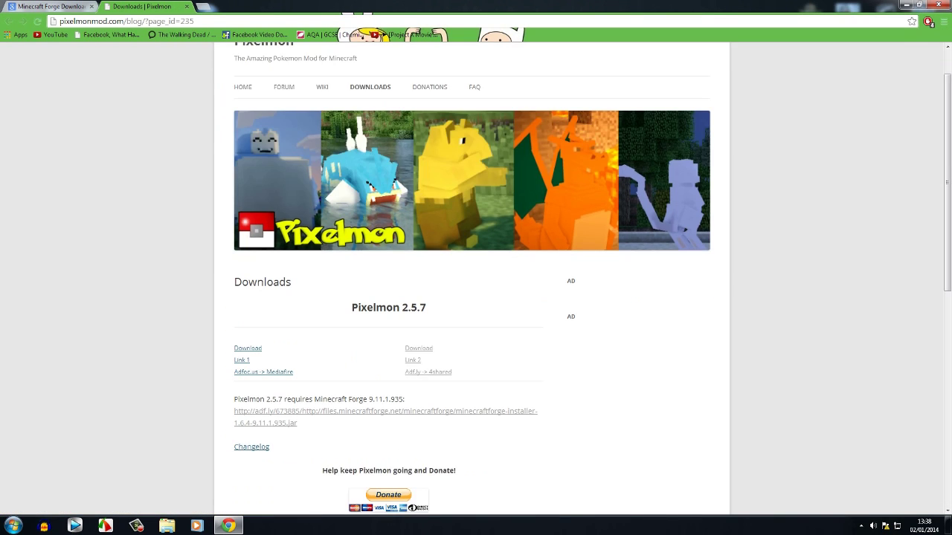
{"action": "scroll", "coordinate": [471, 283], "scroll_direction": "up", "scroll_amount": 1}
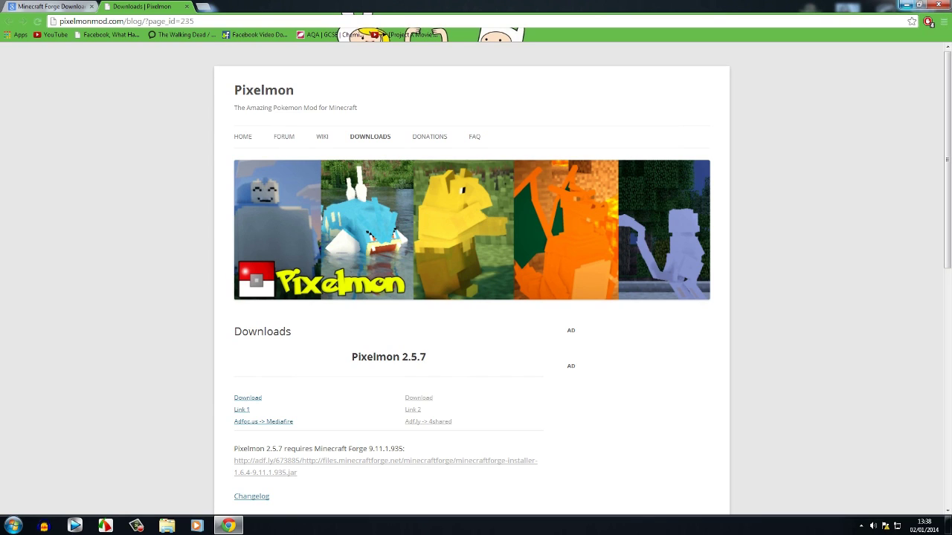
{"action": "left_click", "coordinate": [905, 5]}
{"action": "left_click_drag", "start_coordinate": [453, 227], "coordinate": [261, 129]}
{"action": "left_click", "coordinate": [275, 137]}
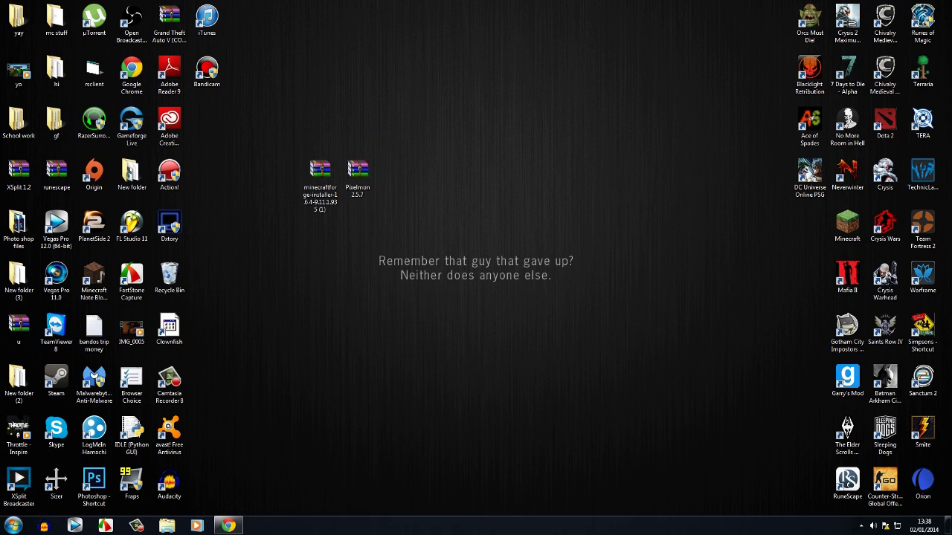
{"action": "mouse_move", "coordinate": [358, 173]}
{"action": "left_mouse_down"}
{"action": "mouse_move", "coordinate": [427, 125]}
{"action": "mouse_move", "coordinate": [357, 177]}
{"action": "left_mouse_up"}
{"action": "left_click", "coordinate": [394, 167]}
{"action": "left_click", "coordinate": [319, 172]}
Launch Minecraft, check the profile's game version against release 1.6.4 in the profile editor, and close the launcher without saving.
{"action": "left_click", "coordinate": [846, 225]}
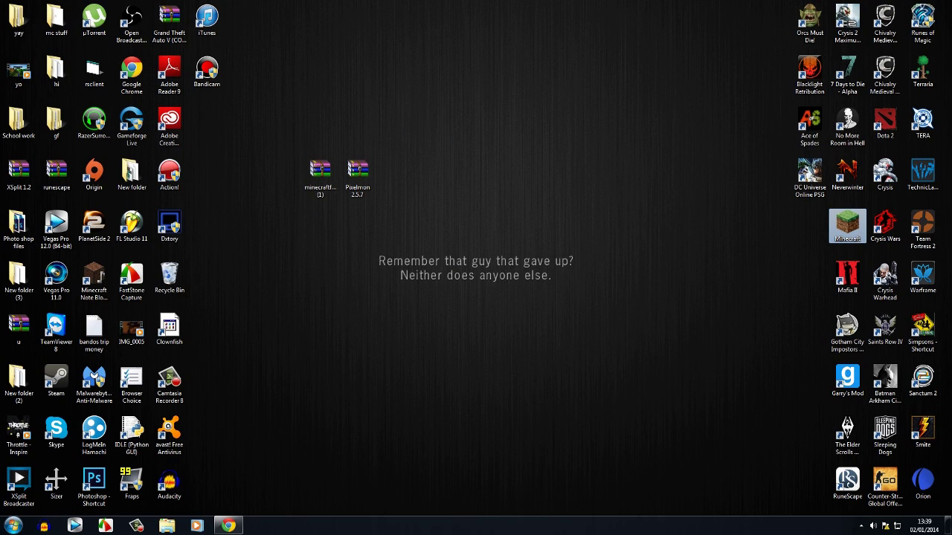
{"action": "key", "text": "Return"}
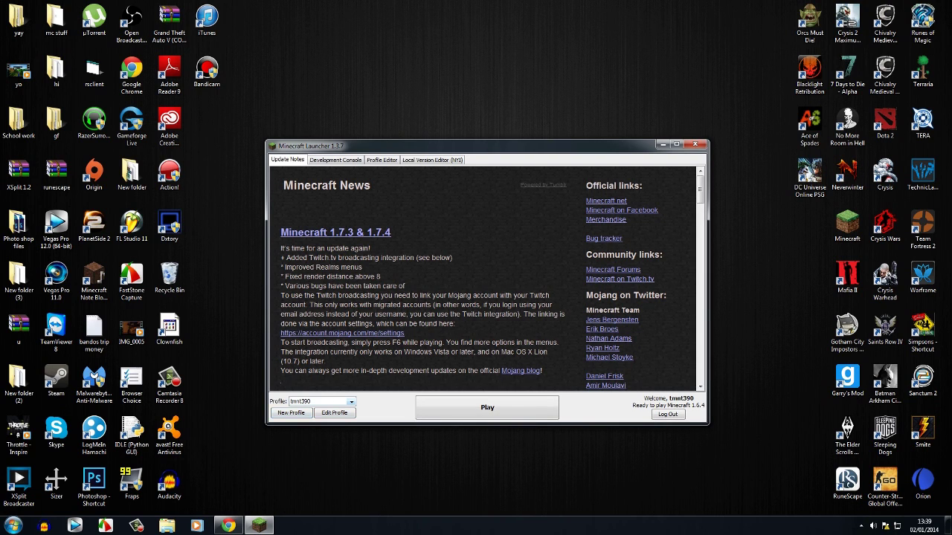
{"action": "left_click", "coordinate": [334, 412]}
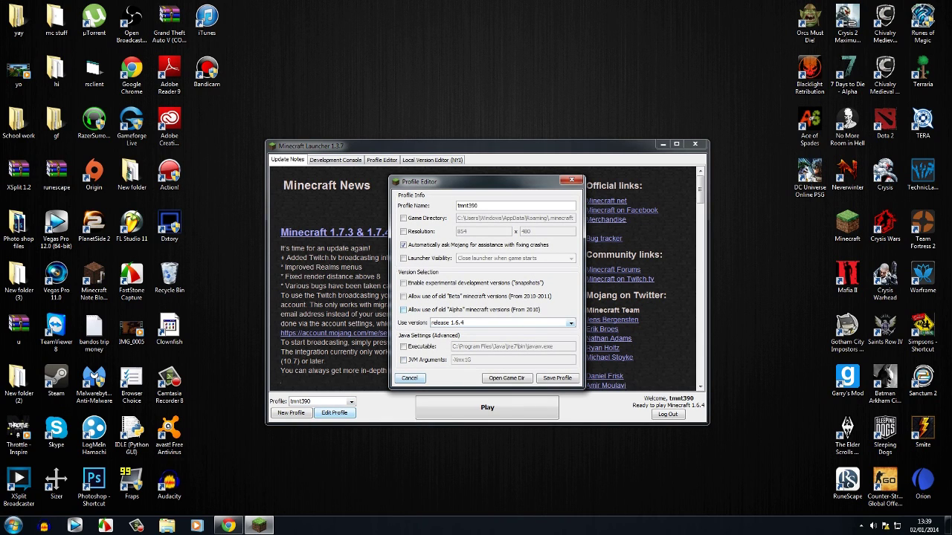
{"action": "left_click", "coordinate": [570, 323]}
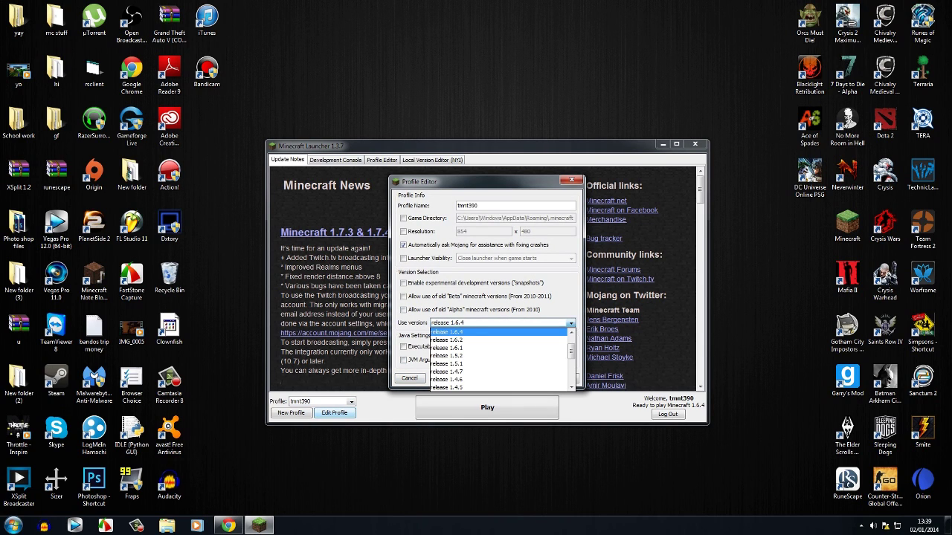
{"action": "scroll", "coordinate": [513, 339], "scroll_direction": "up", "scroll_amount": 1}
{"action": "left_click", "coordinate": [476, 356]}
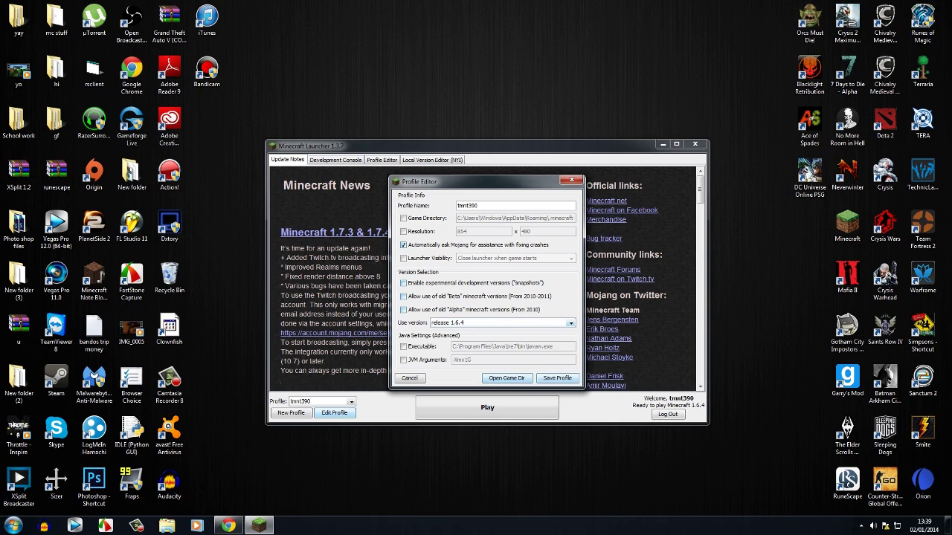
{"action": "left_click", "coordinate": [571, 180]}
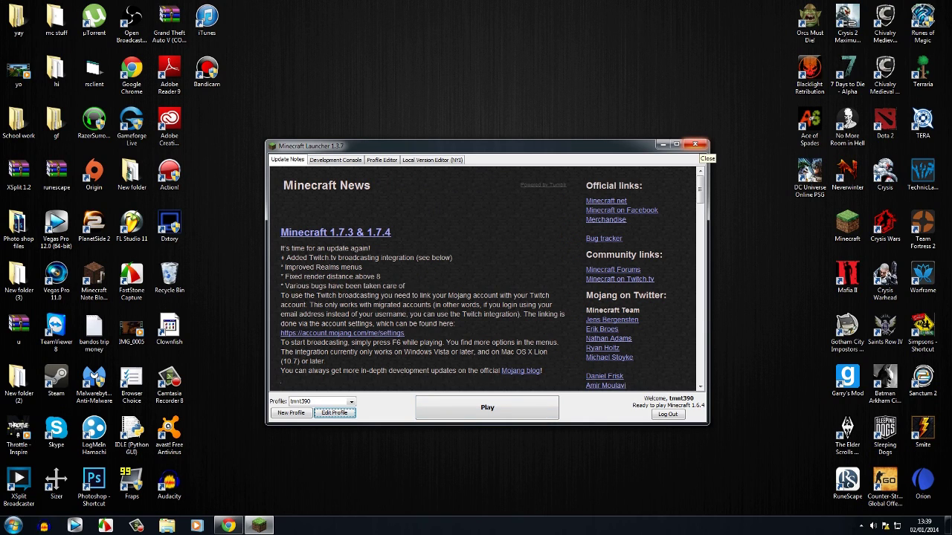
{"action": "left_click", "coordinate": [695, 144]}
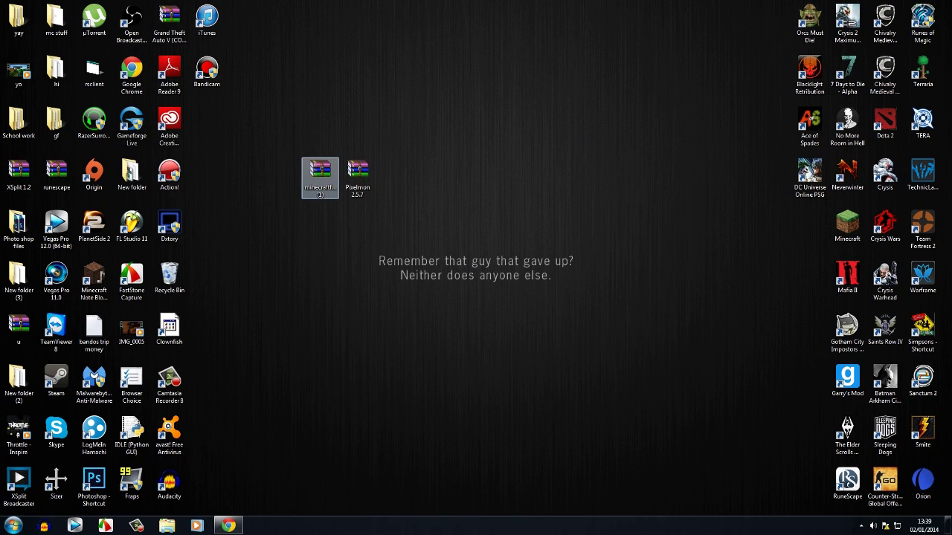
Run the Forge 1.6.4-9.11.1.935 installer with Java(TM) Platform SE binary and install the client into the default .minecraft folder.
{"action": "left_click_drag", "start_coordinate": [319, 175], "coordinate": [283, 234]}
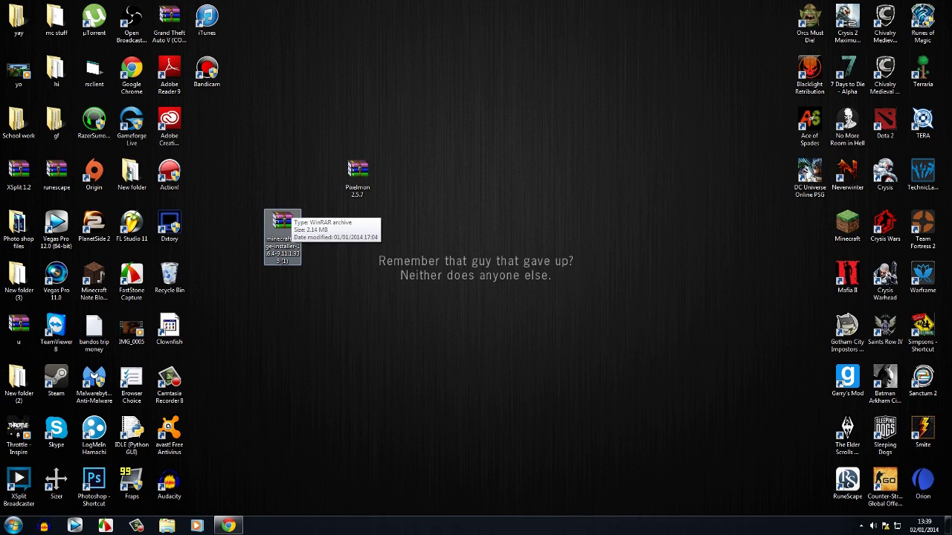
{"action": "right_click", "coordinate": [285, 223]}
{"action": "mouse_move", "coordinate": [320, 283]}
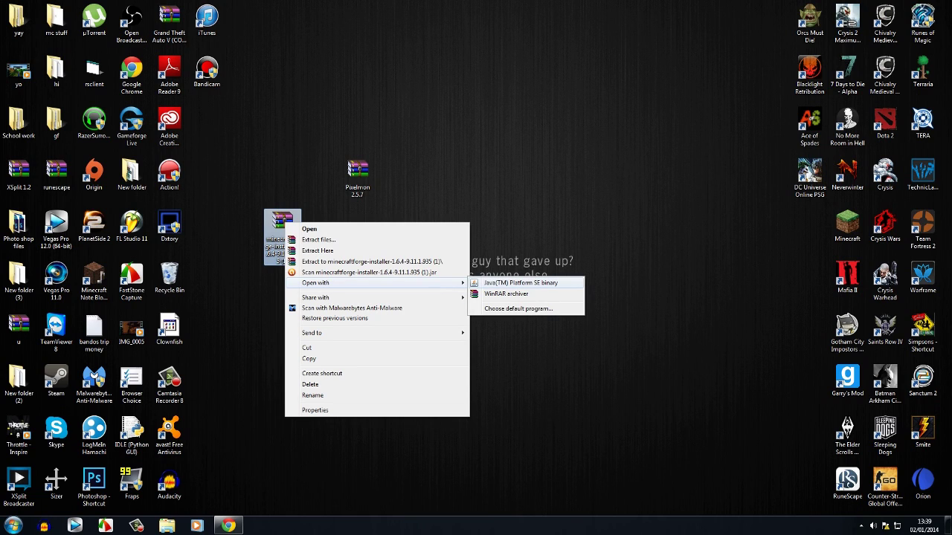
{"action": "right_click", "coordinate": [279, 223]}
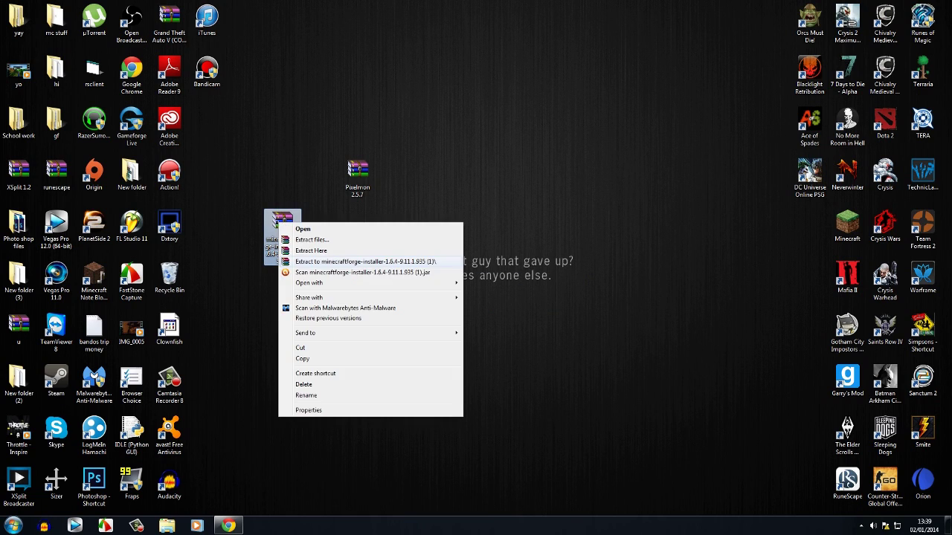
{"action": "mouse_move", "coordinate": [308, 284]}
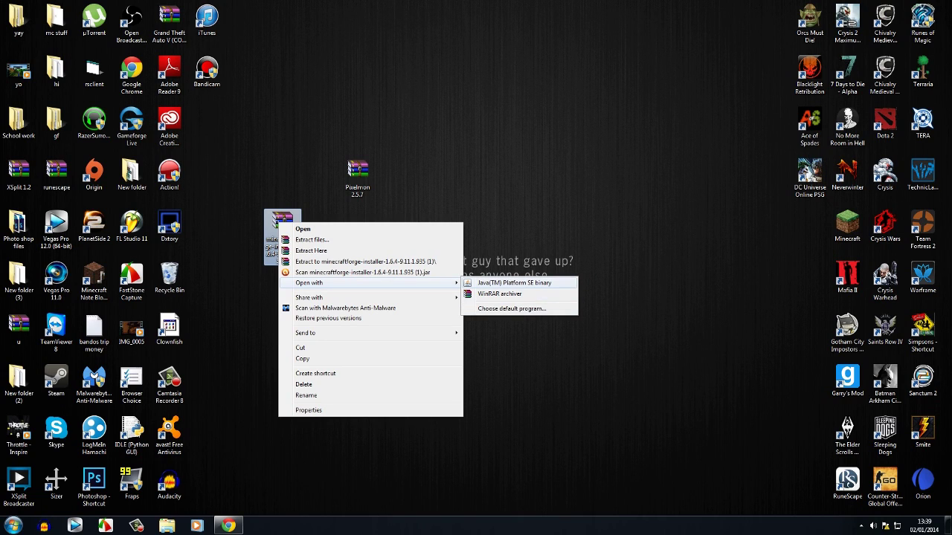
{"action": "left_click", "coordinate": [513, 283]}
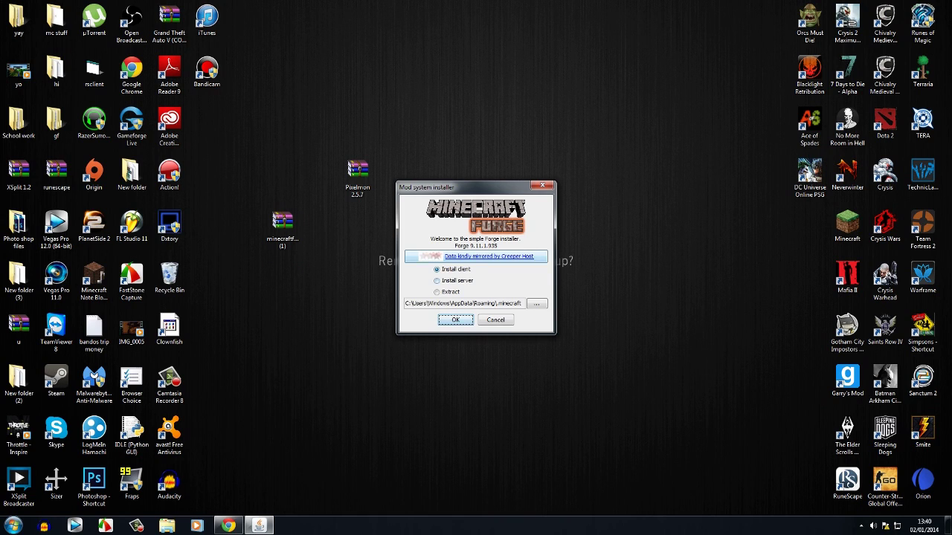
{"action": "left_click", "coordinate": [455, 320]}
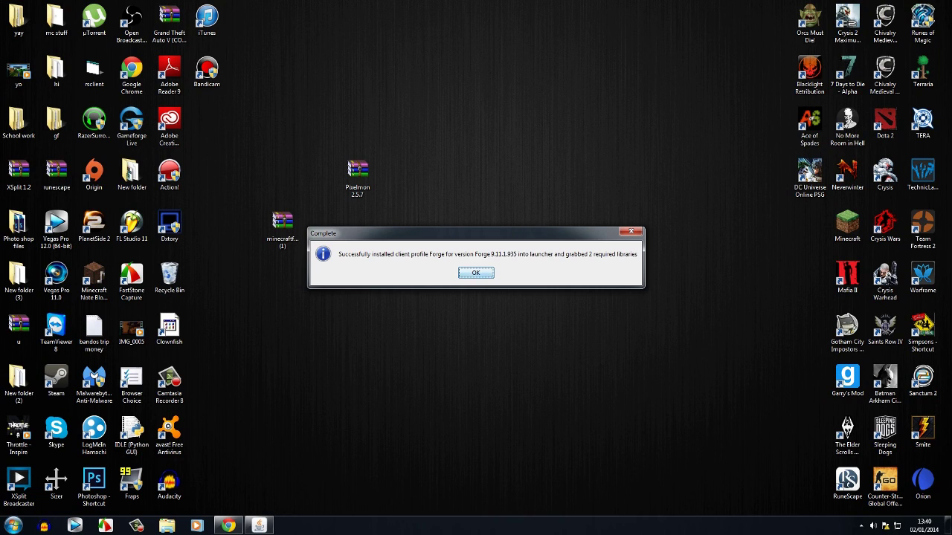
{"action": "left_click", "coordinate": [476, 272]}
Open the %appdata% location, enter its .minecraft folder, and move the folder window clear of the desktop archives.
{"action": "left_click", "coordinate": [13, 525]}
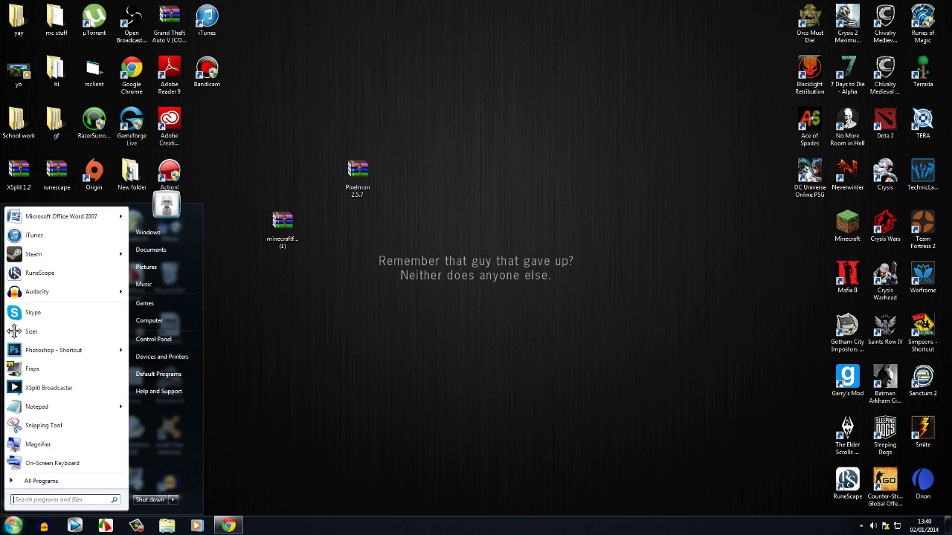
{"action": "type", "text": "5"}
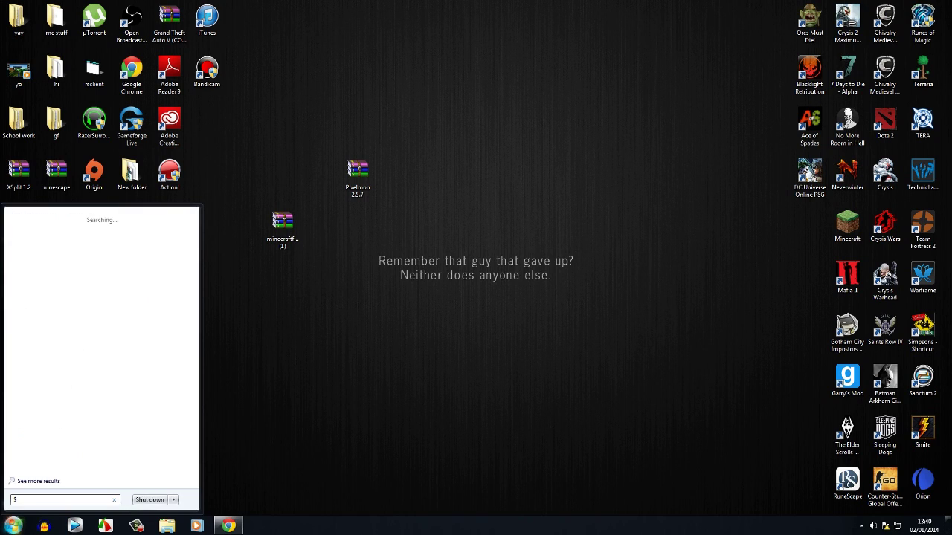
{"action": "key", "text": "BackSpace"}
{"action": "type", "text": "%appdata"}
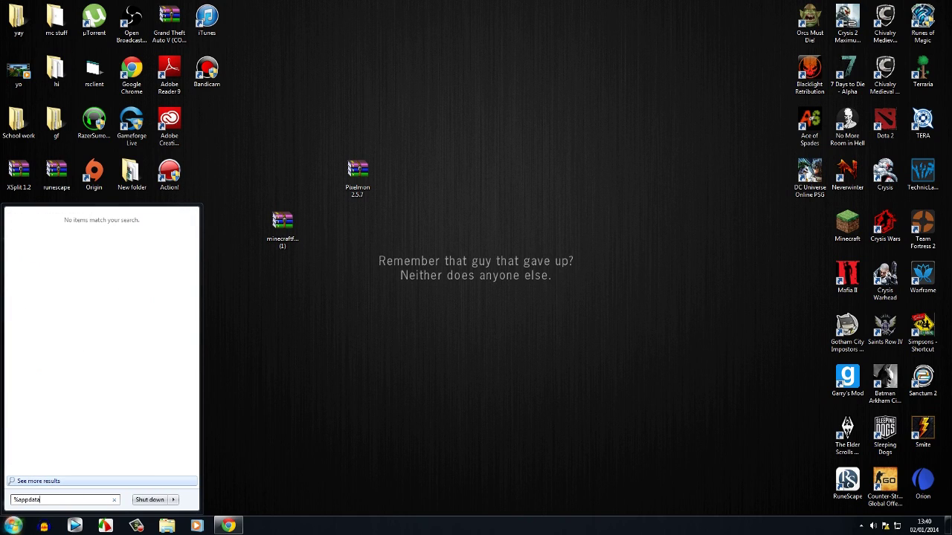
{"action": "type", "text": "%"}
{"action": "key", "text": "Return"}
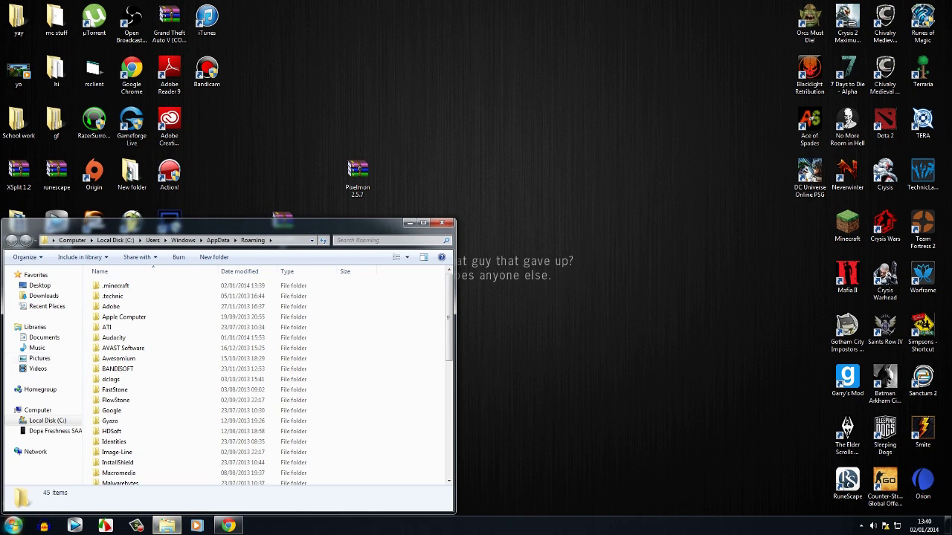
{"action": "key", "text": "Return"}
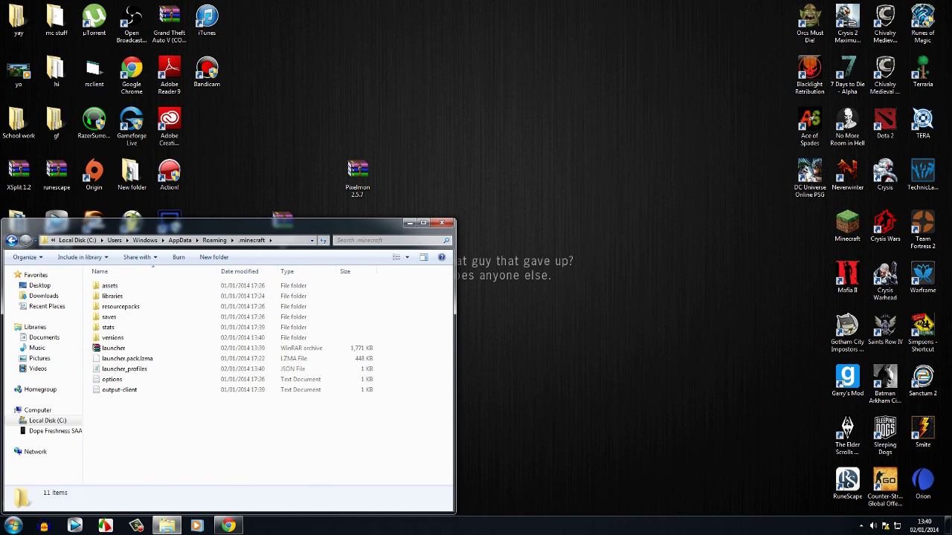
{"action": "left_click_drag", "start_coordinate": [139, 225], "coordinate": [329, 94]}
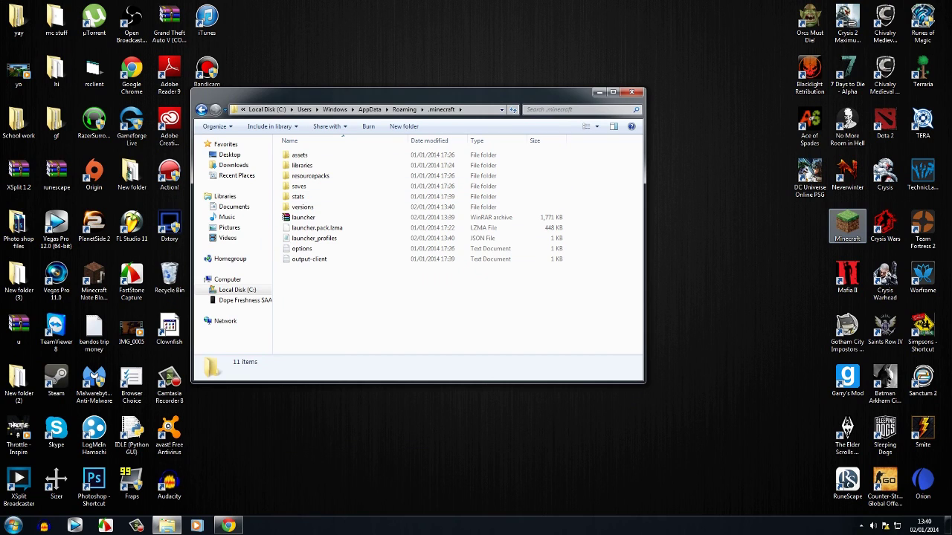
Launch Minecraft, select the Forge profile, continue with the existing account, and start the game.
{"action": "double_click", "coordinate": [847, 225]}
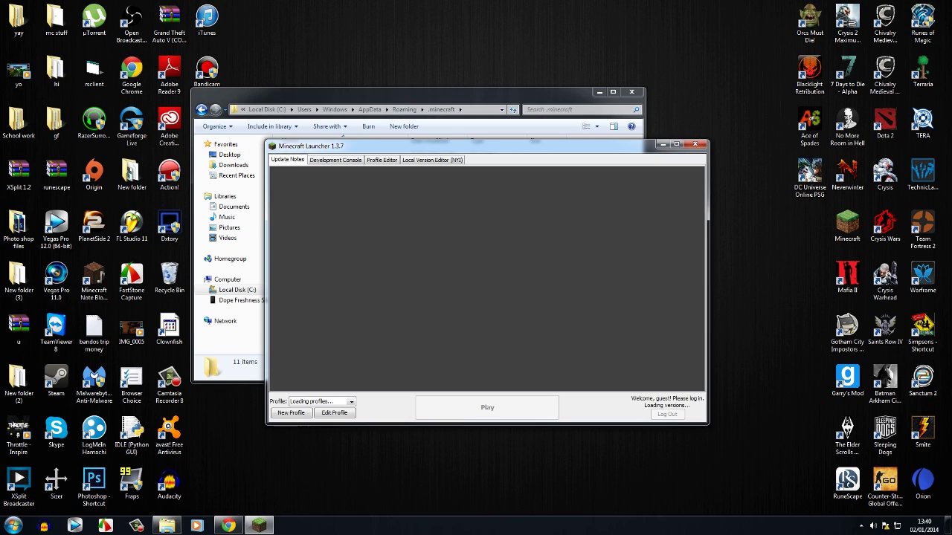
{"action": "left_click", "coordinate": [351, 402]}
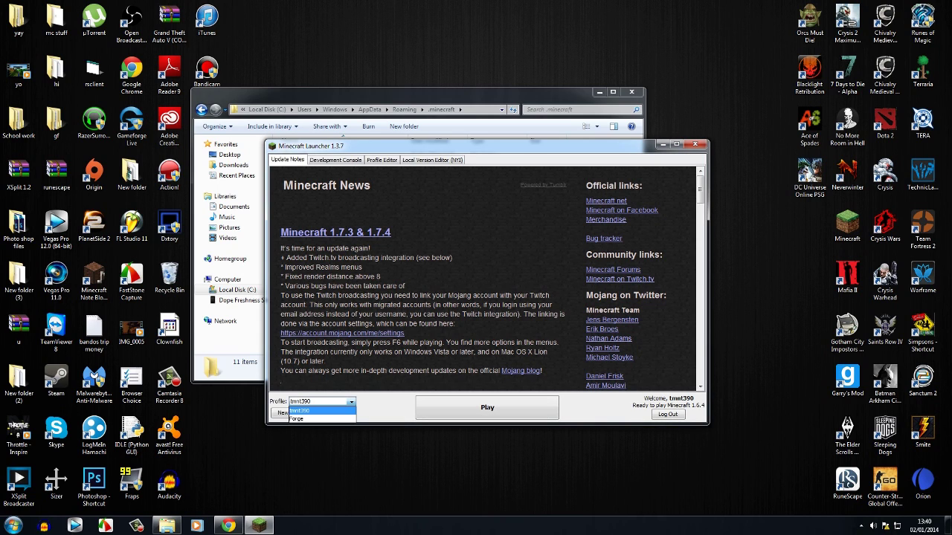
{"action": "left_click", "coordinate": [312, 419]}
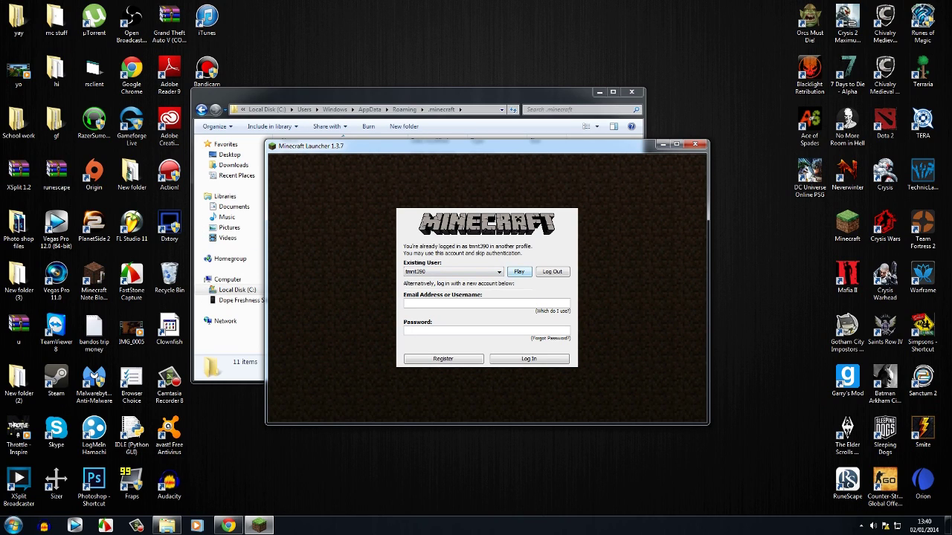
{"action": "left_click", "coordinate": [519, 271]}
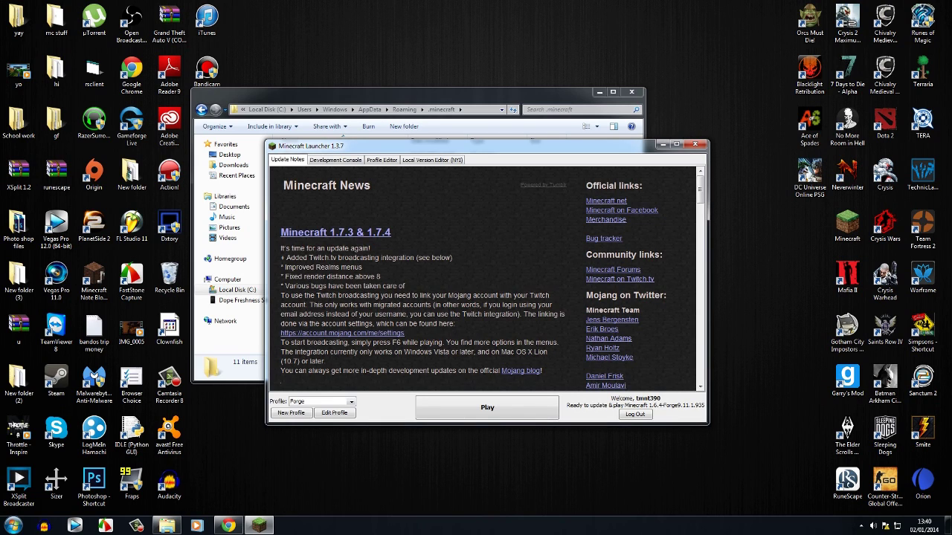
{"action": "left_click", "coordinate": [487, 407]}
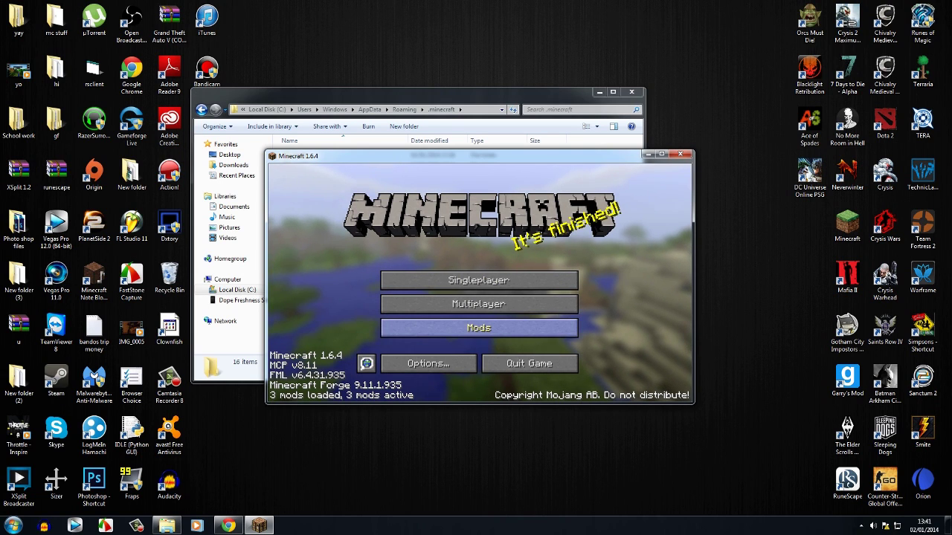
Check the Mods list from the game's main menu, return to the menu, and quit the game.
{"action": "left_click", "coordinate": [478, 328]}
{"action": "left_click", "coordinate": [478, 373]}
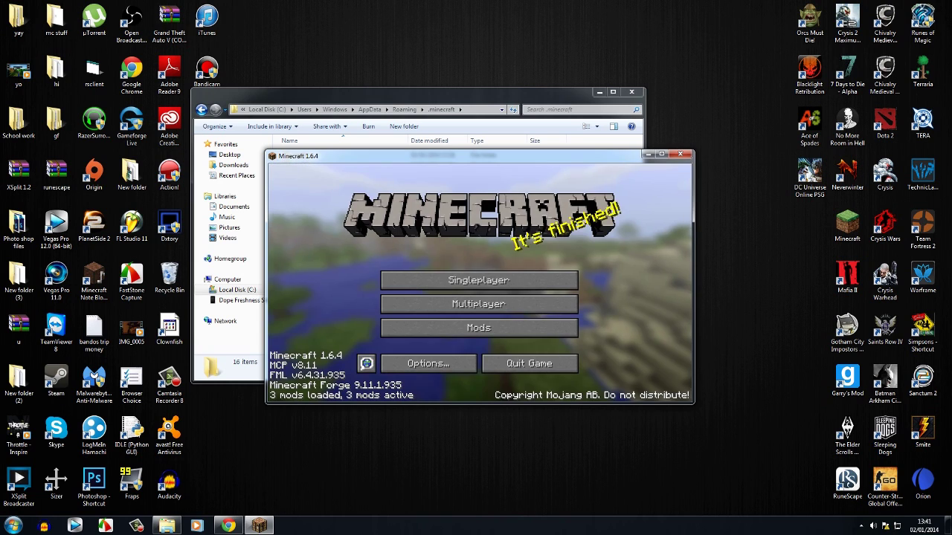
{"action": "left_click", "coordinate": [493, 364]}
Move the .minecraft window away from the desktop archives and open its mods folder.
{"action": "left_click_drag", "start_coordinate": [416, 95], "coordinate": [629, 93]}
{"action": "double_click", "coordinate": [511, 185]}
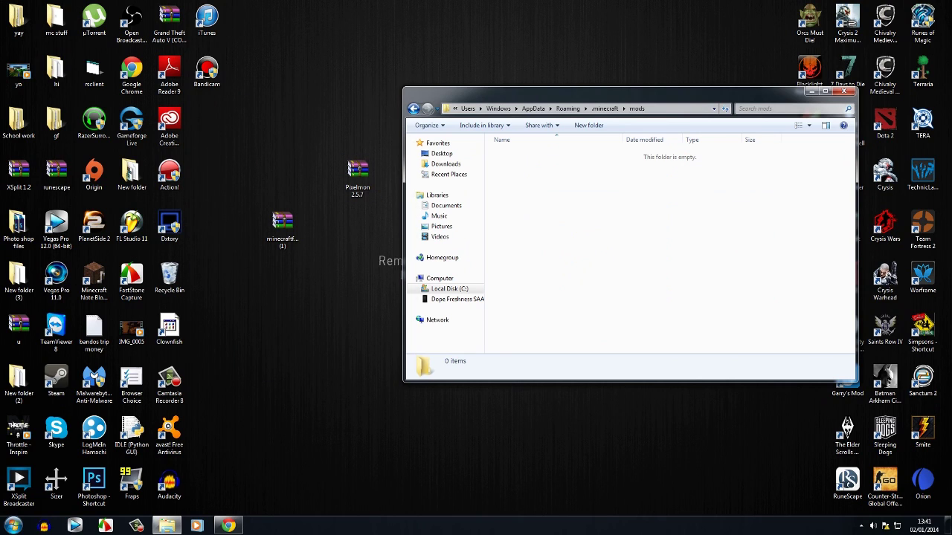
Add the Pixelmon 2.5.7 mod to the .minecraft mods folder, close the folder window, and open the Minecraft launcher.
{"action": "left_click", "coordinate": [414, 109]}
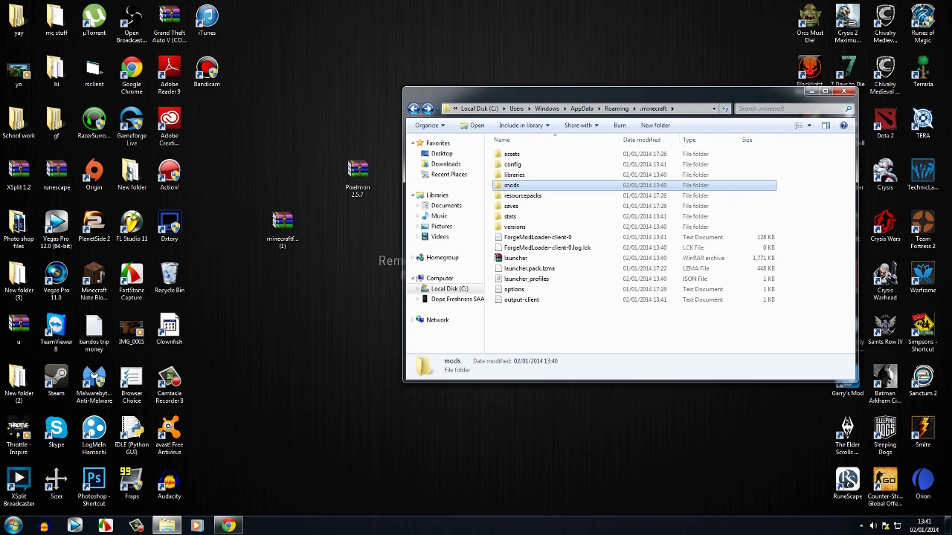
{"action": "double_click", "coordinate": [512, 185]}
{"action": "left_click", "coordinate": [357, 175]}
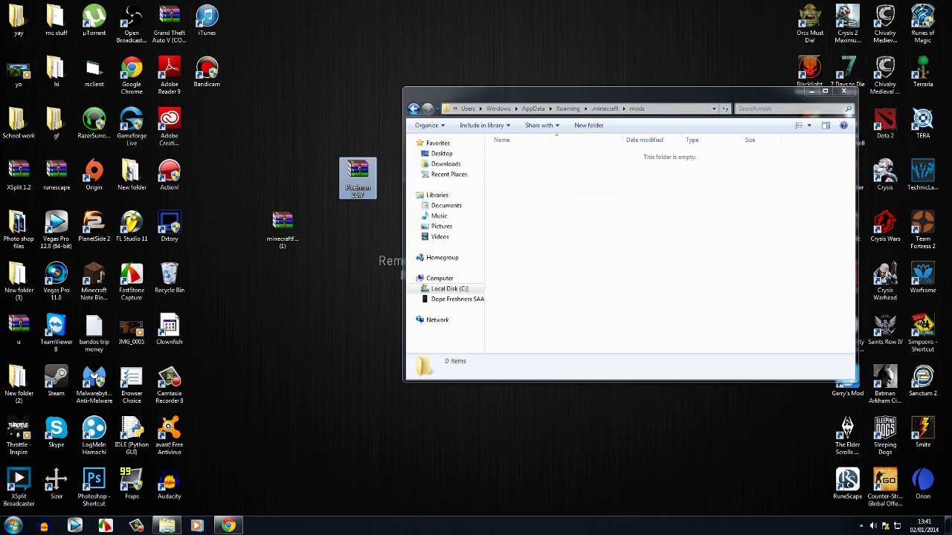
{"action": "left_click_drag", "start_coordinate": [581, 214], "coordinate": [599, 214]}
{"action": "left_click_drag", "start_coordinate": [606, 95], "coordinate": [444, 56]}
{"action": "left_click", "coordinate": [648, 52]}
{"action": "double_click", "coordinate": [847, 223]}
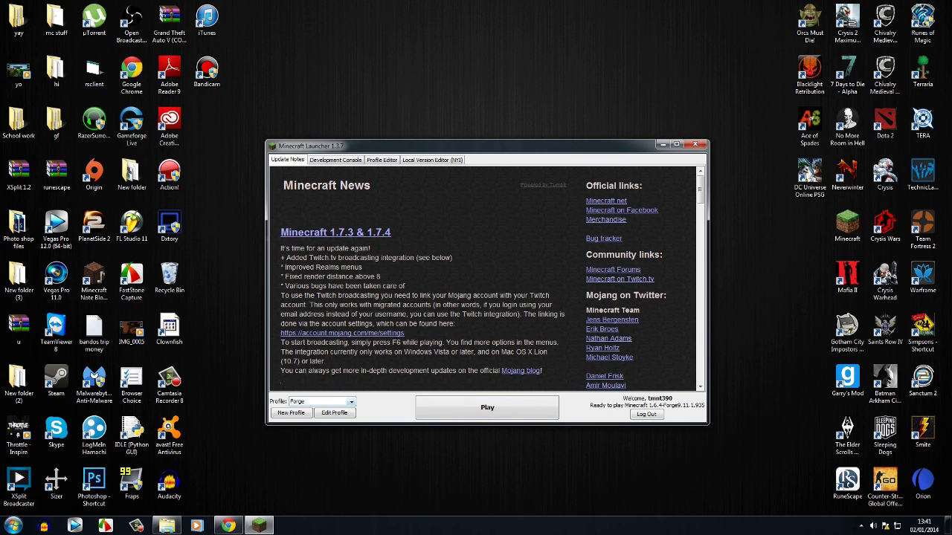
{"action": "left_click", "coordinate": [333, 413]}
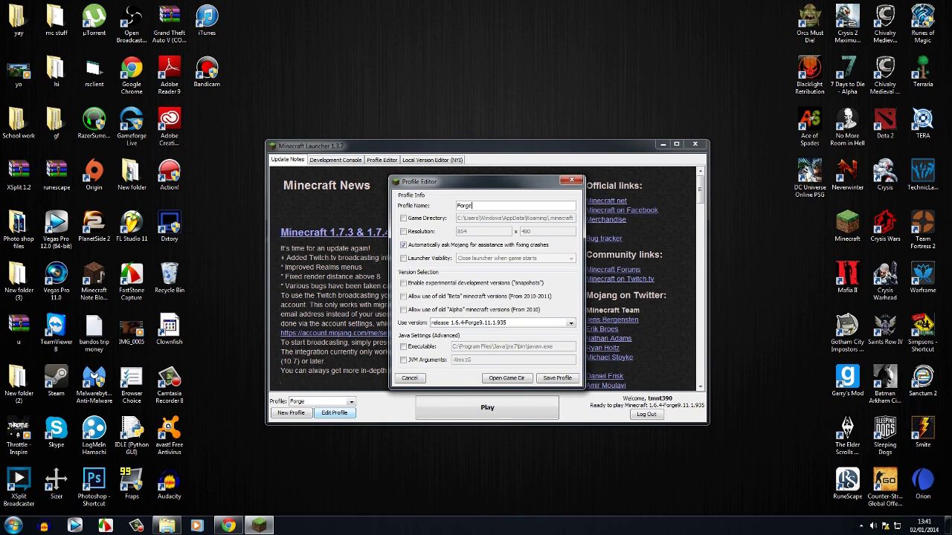
{"action": "left_click", "coordinate": [521, 323]}
{"action": "scroll", "coordinate": [513, 340], "scroll_direction": "up", "scroll_amount": 6}
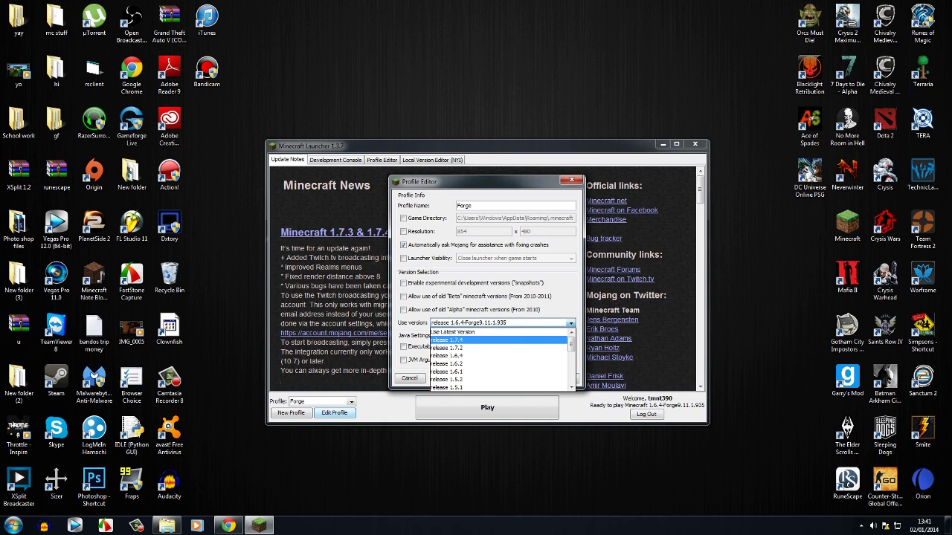
{"action": "scroll", "coordinate": [498, 333], "scroll_direction": "down", "scroll_amount": 2}
{"action": "scroll", "coordinate": [498, 345], "scroll_direction": "up", "scroll_amount": 1}
{"action": "scroll", "coordinate": [498, 360], "scroll_direction": "up", "scroll_amount": 1}
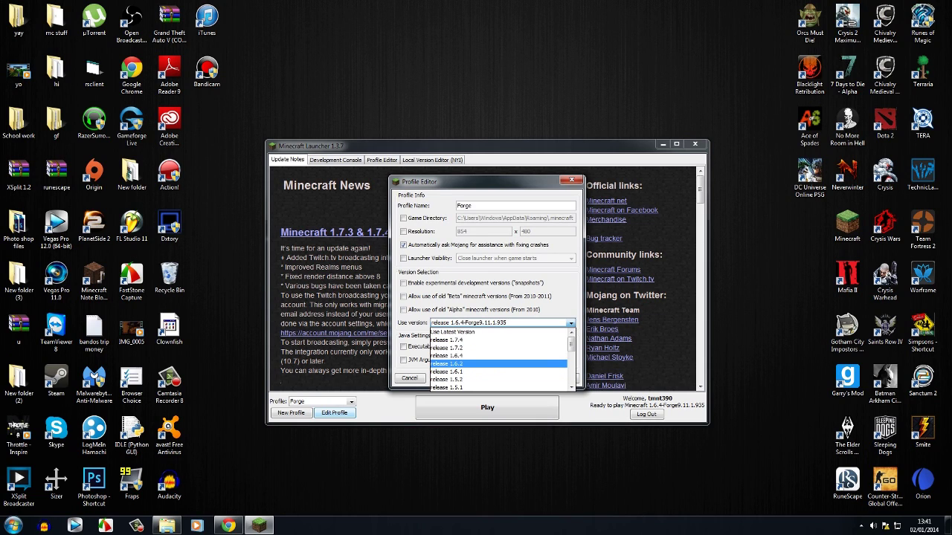
{"action": "left_click", "coordinate": [498, 356]}
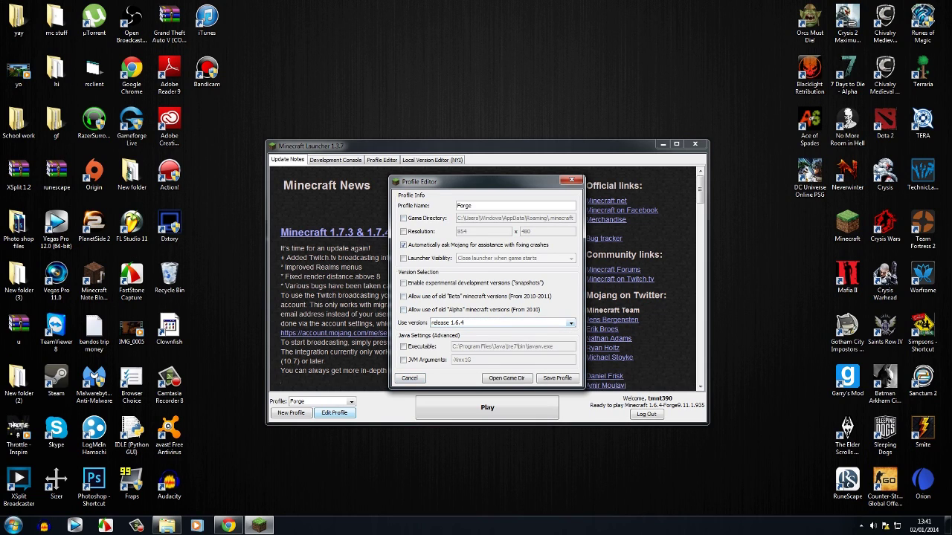
{"action": "left_click", "coordinate": [572, 180]}
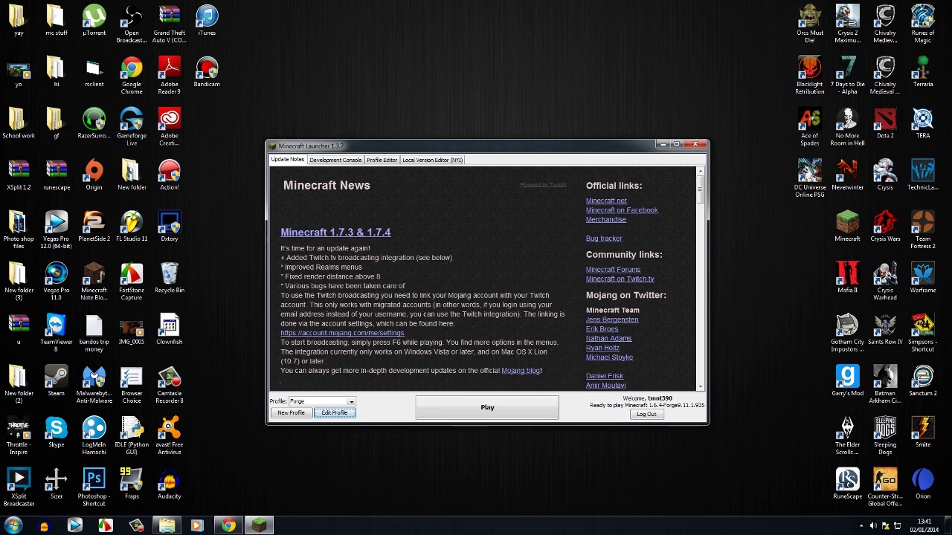
Start the game with the Forge profile, maximize its window, and check the mod list for Pixelmon.
{"action": "left_click", "coordinate": [487, 407]}
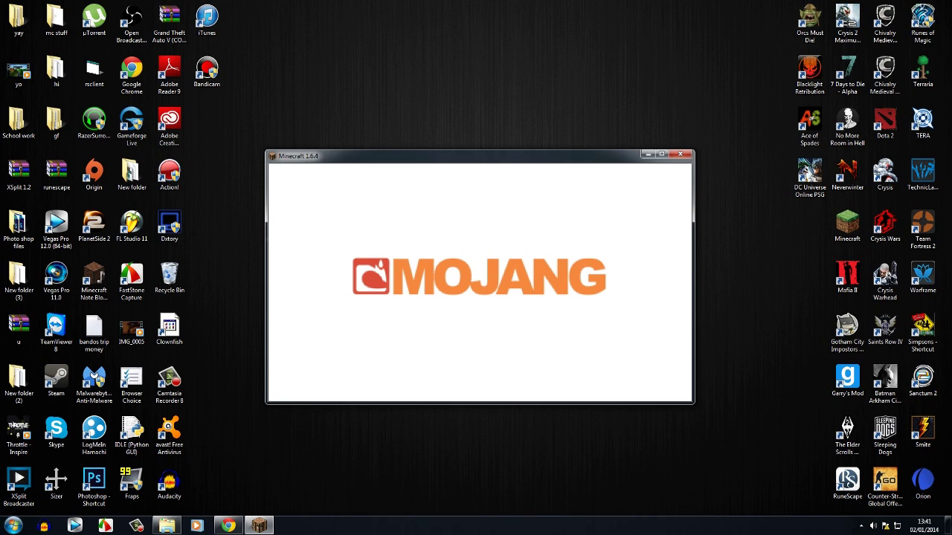
{"action": "left_click", "coordinate": [661, 153]}
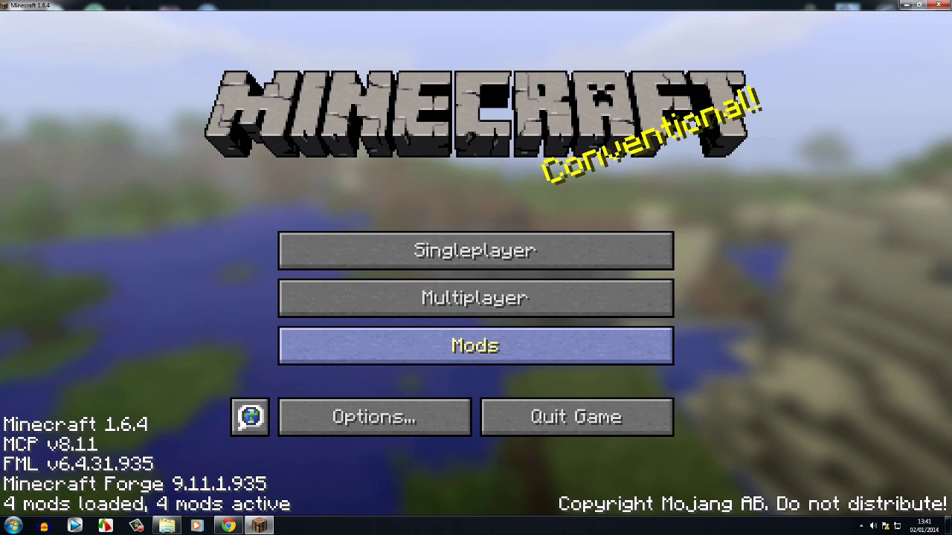
{"action": "left_click", "coordinate": [476, 346]}
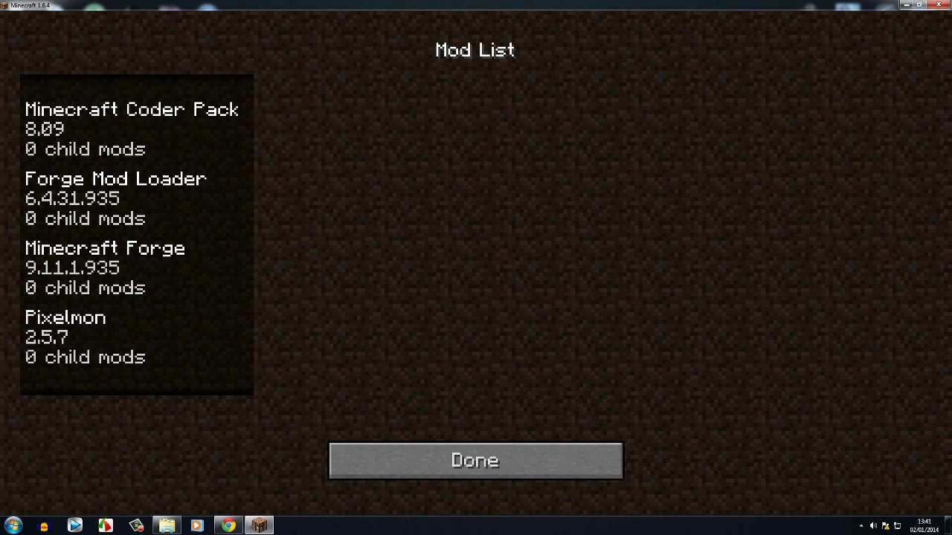
{"action": "left_click", "coordinate": [476, 460]}
Create a new single-player world and enter it.
{"action": "left_click", "coordinate": [476, 248]}
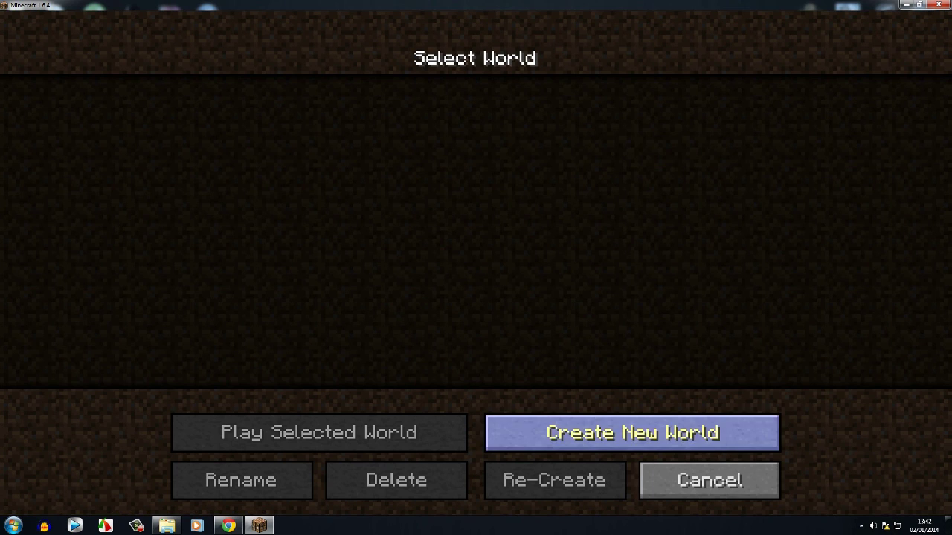
{"action": "left_click", "coordinate": [632, 433]}
{"action": "left_click", "coordinate": [316, 480]}
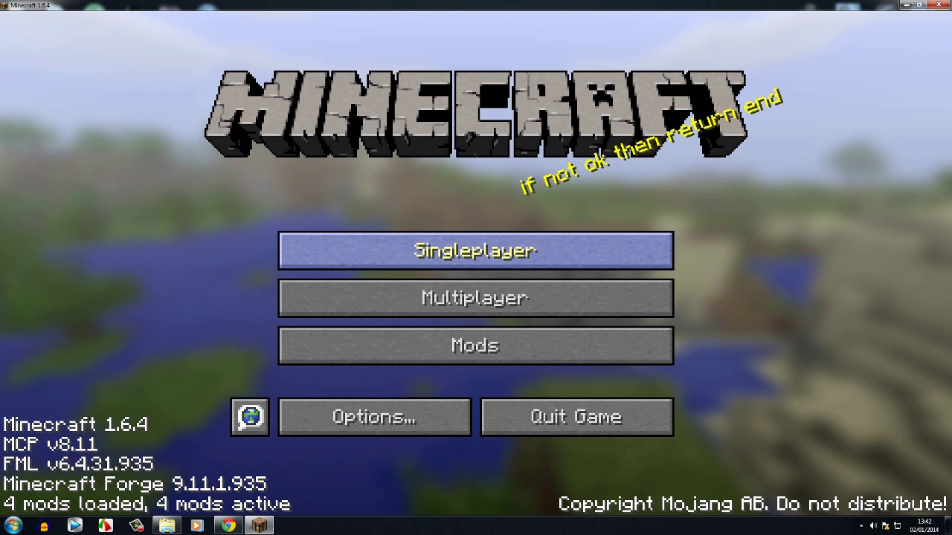
{"action": "left_click", "coordinate": [476, 251]}
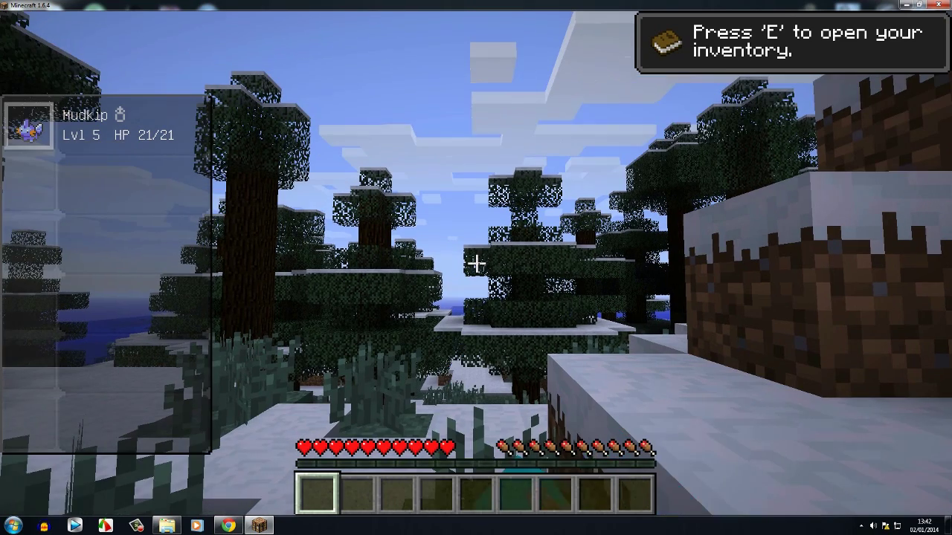
Send out the Mudkip in the snowy forest and walk over the terrain to reach it.
{"action": "key", "text": "w"}
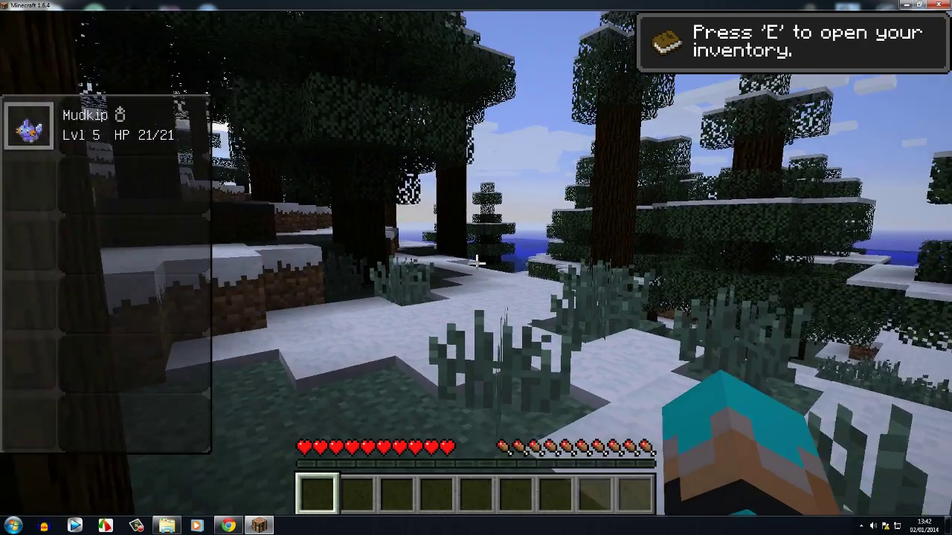
{"action": "key", "text": "r"}
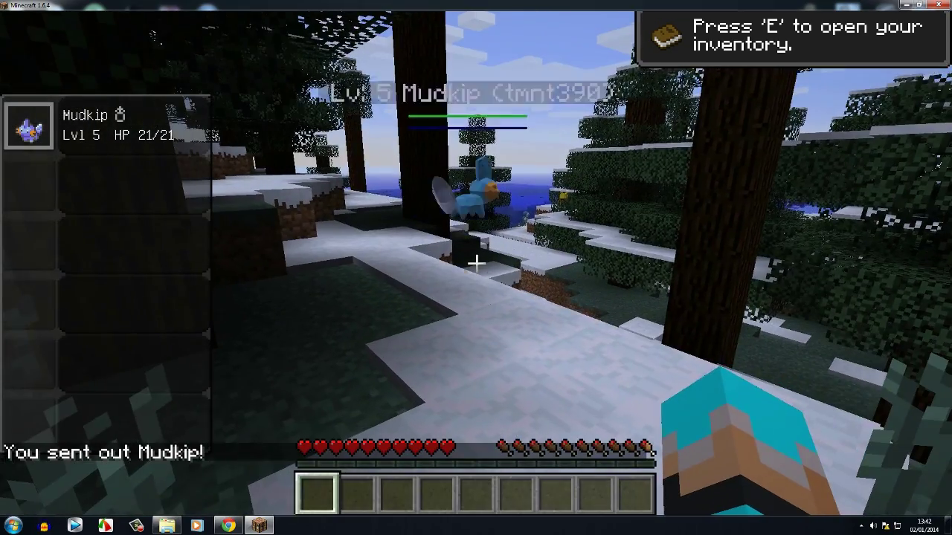
{"action": "key", "text": "s"}
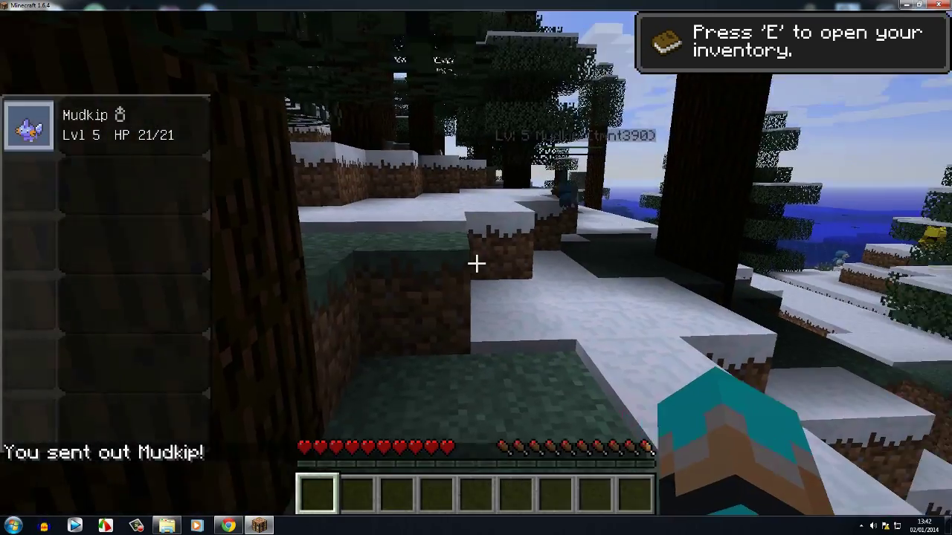
{"action": "key", "text": "w"}
{"action": "key", "text": "space"}
{"action": "key", "text": "w"}
{"action": "key", "text": "space"}
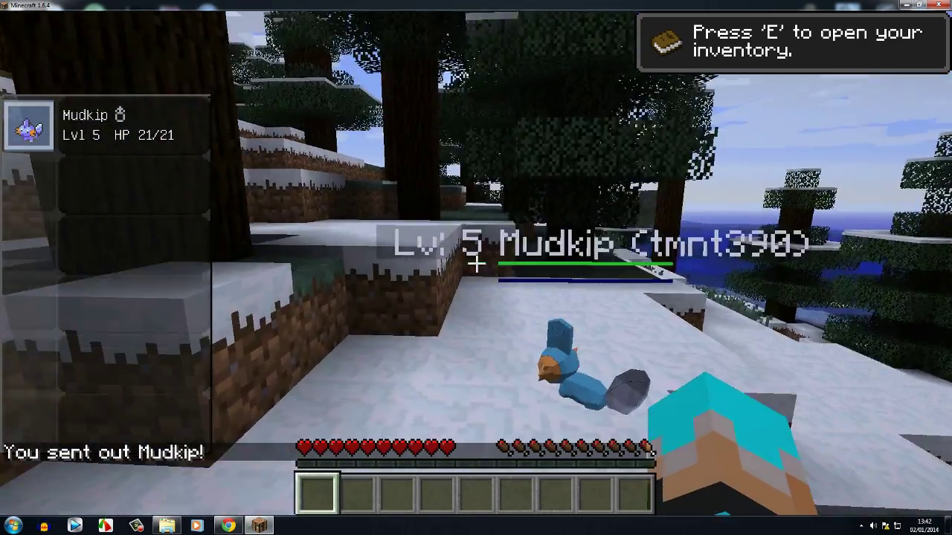
Move in close to the Mudkip and interact around it on the snow, then leave the world to the title screen.
{"action": "key", "text": "w"}
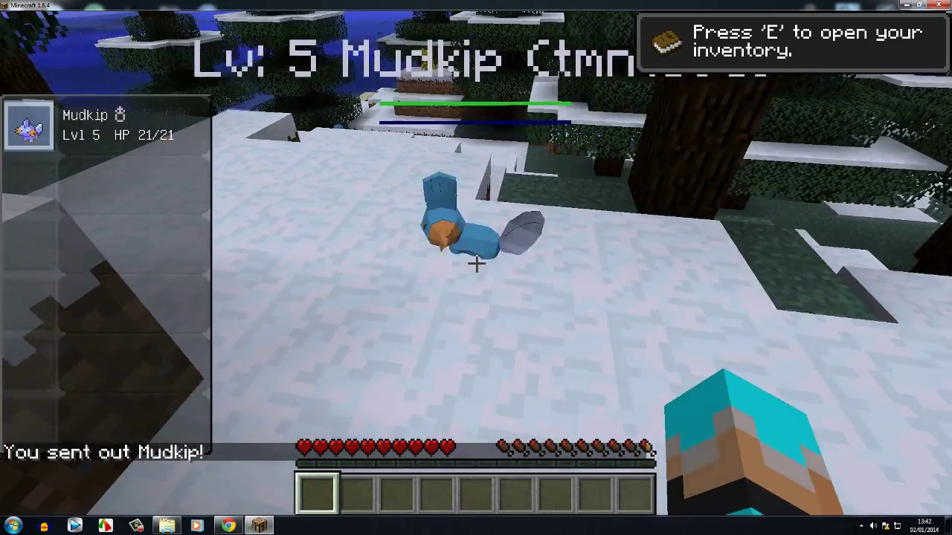
{"action": "key", "text": "w"}
{"action": "left_click", "coordinate": [476, 263]}
{"action": "left_click", "coordinate": [476, 263]}
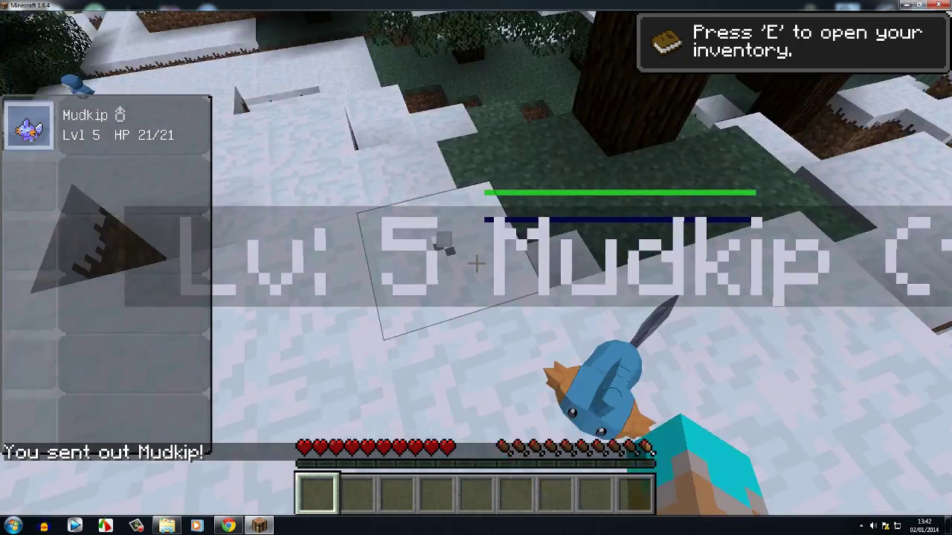
{"action": "left_click", "coordinate": [476, 263]}
{"action": "key", "text": "Escape"}
{"action": "left_click", "coordinate": [476, 359]}
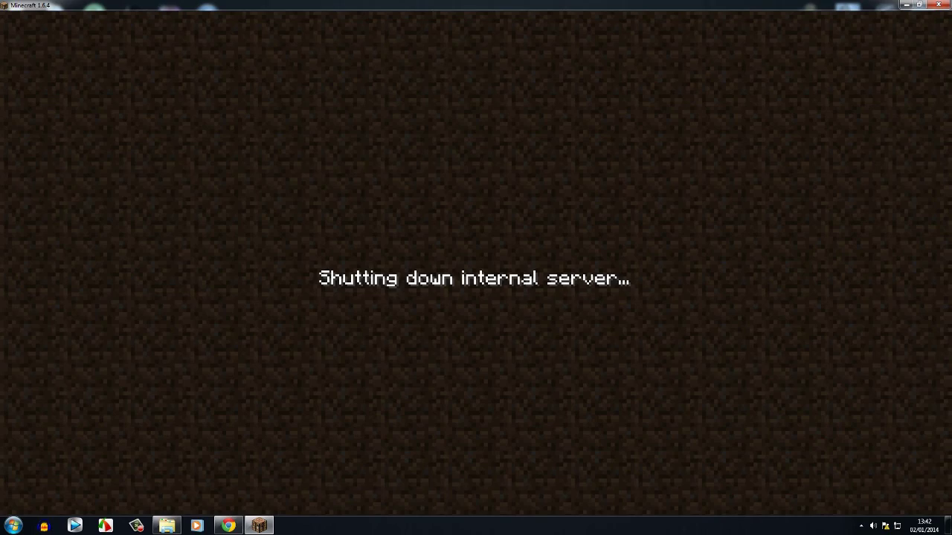